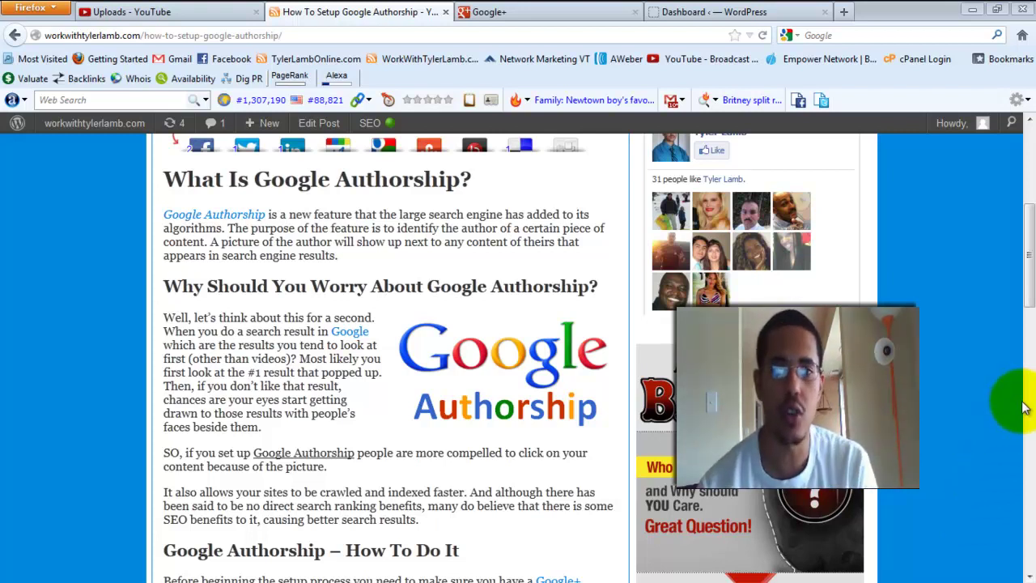
Step: Switch to Google+, put the own profile into edit mode and open its Contributor to section
left_click(595, 8)
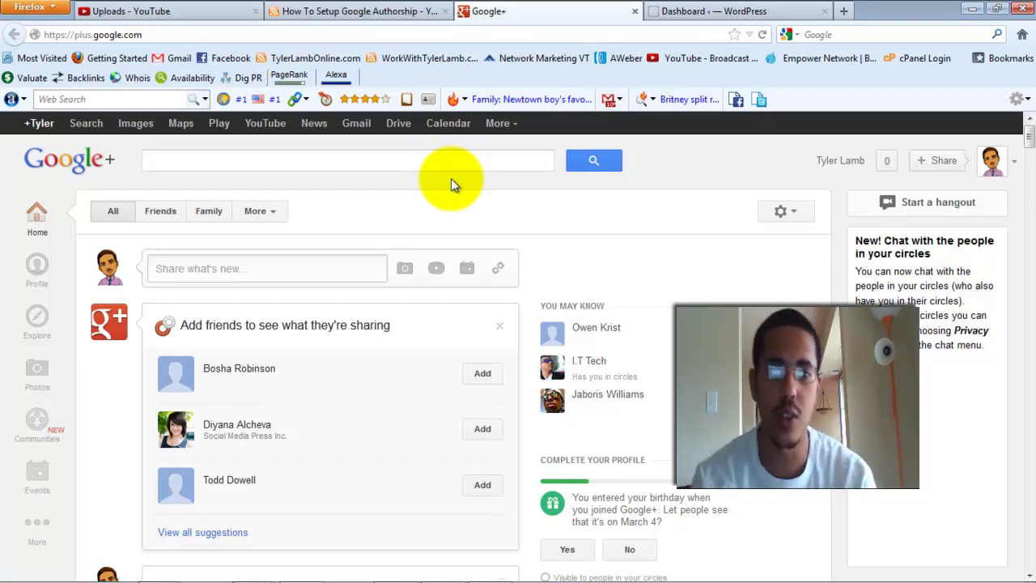
left_click(37, 271)
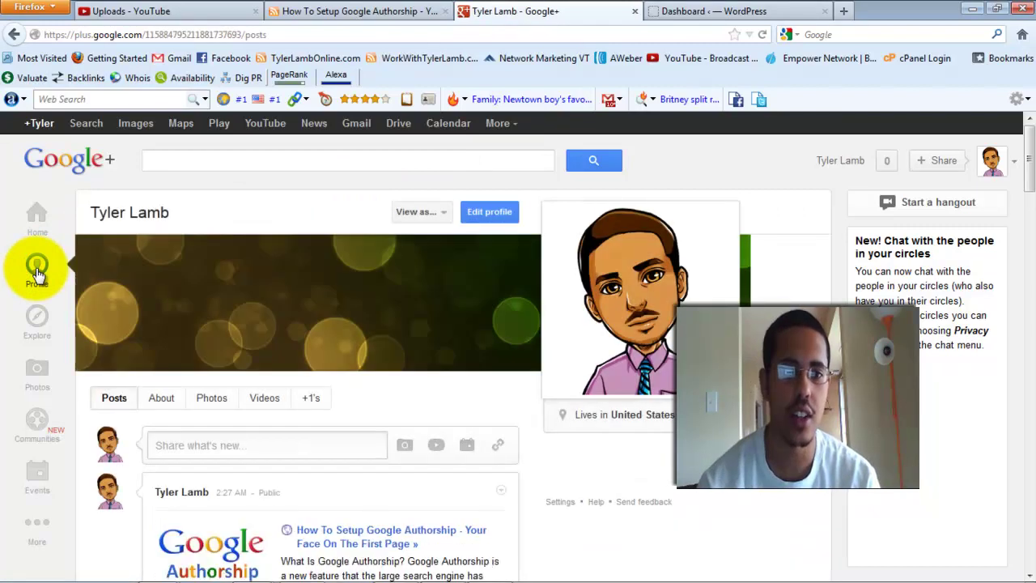
left_click(495, 216)
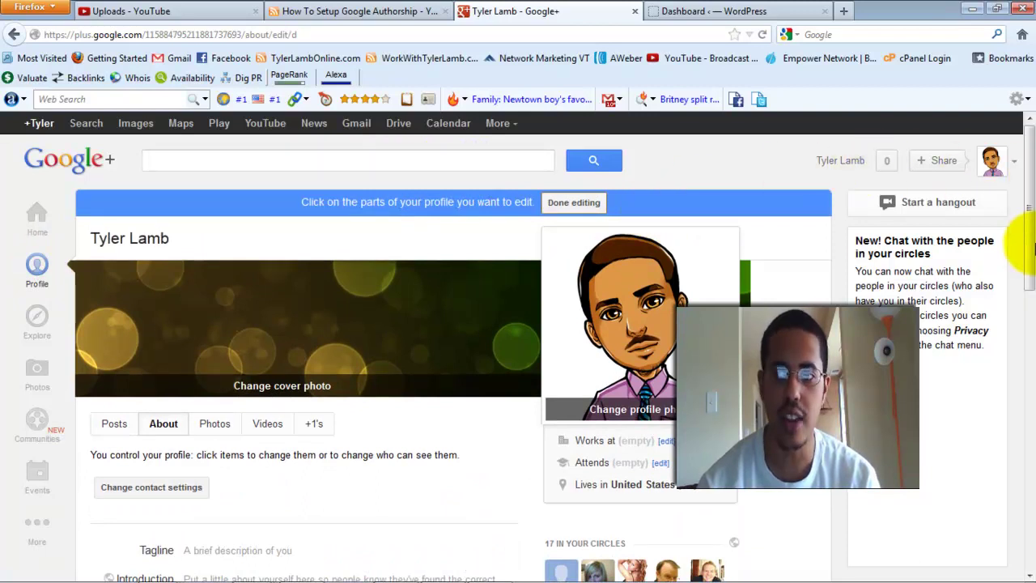
scroll(1029, 251, "down", 5)
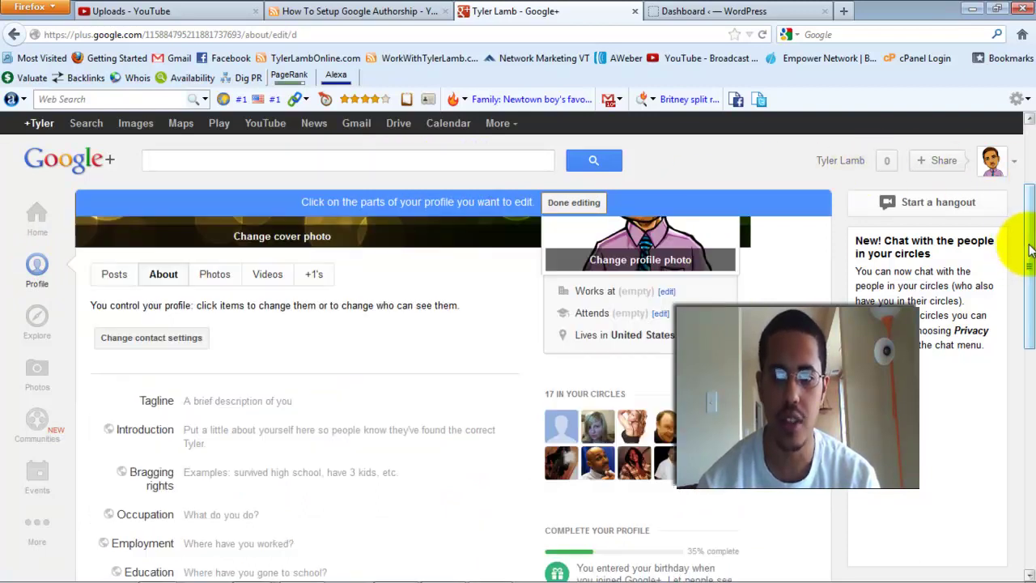
left_click_drag(1034, 306, 1035, 311)
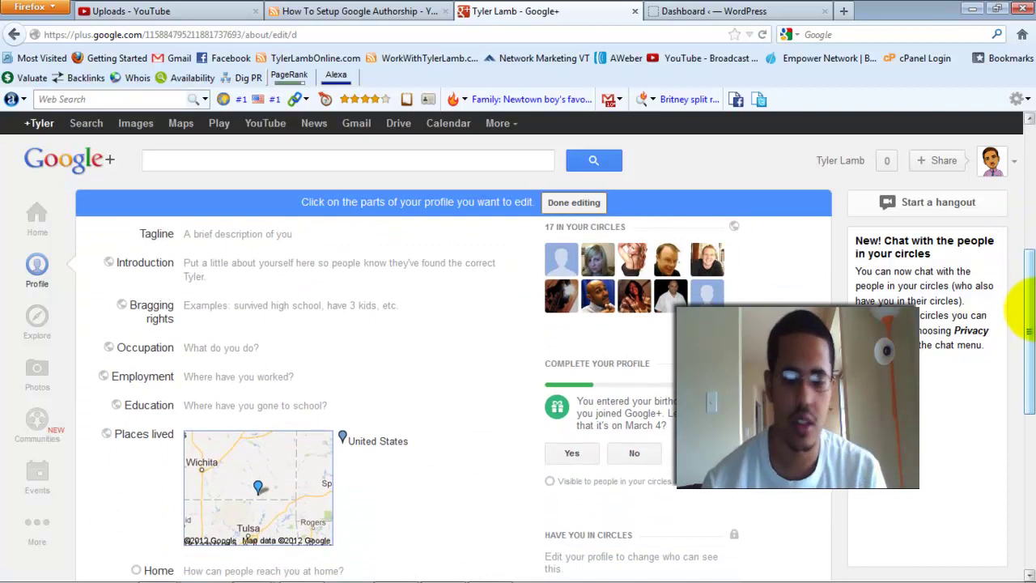
scroll(1030, 310, "down", 5)
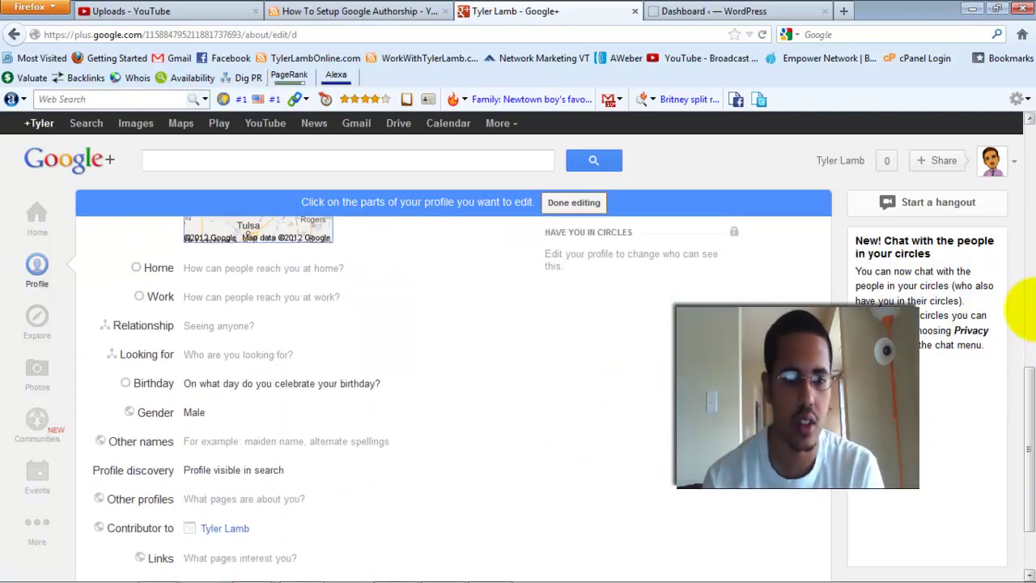
scroll(1029, 312, "down", 2)
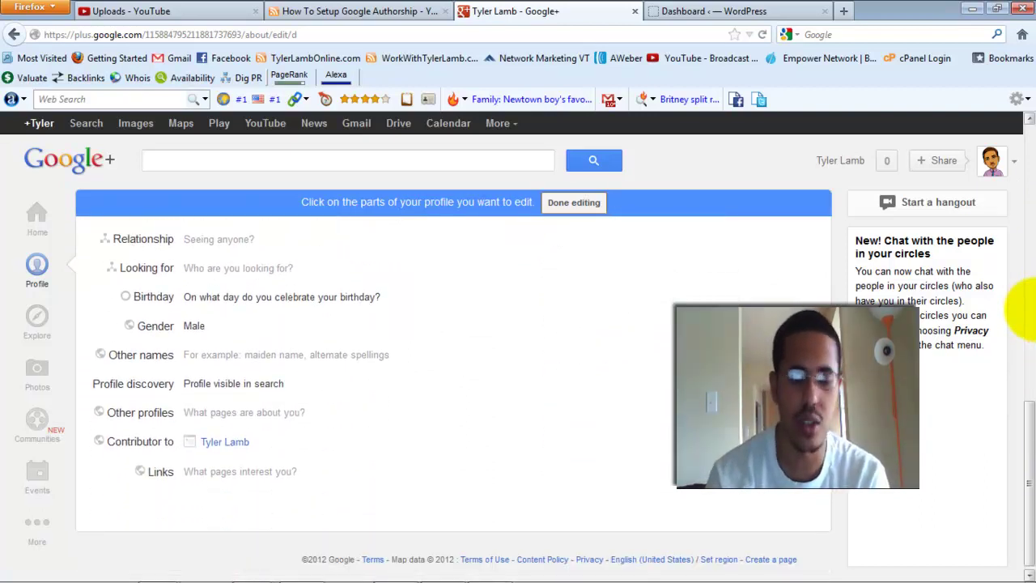
left_click(139, 438)
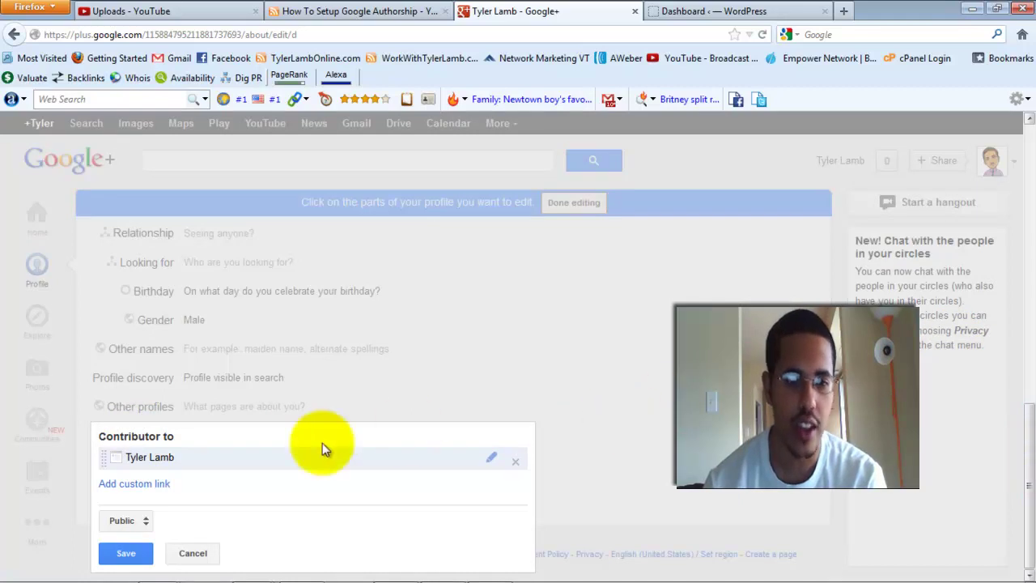
Step: Add a custom link under Contributor to and label it with the author's full name
left_click(146, 488)
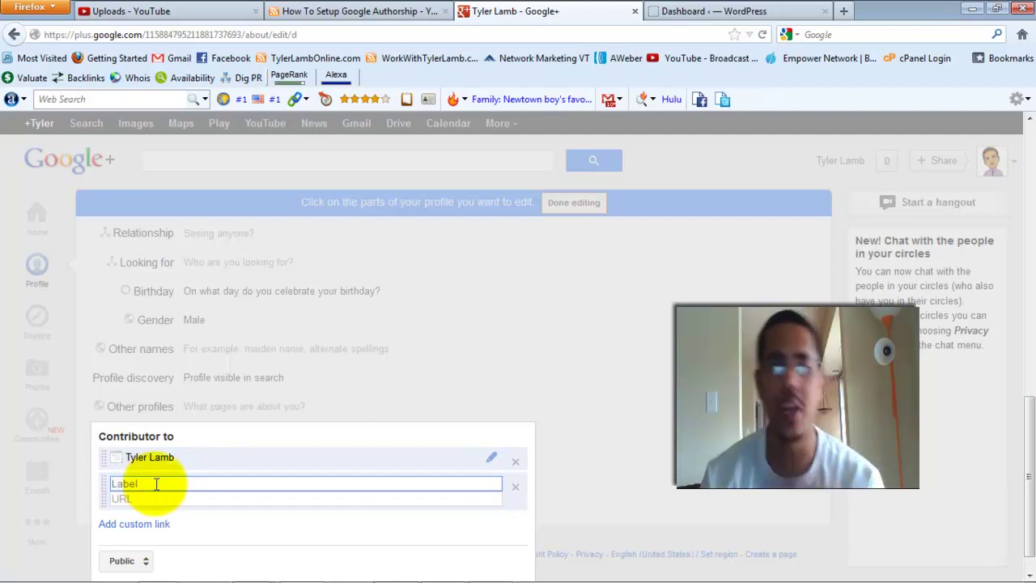
type("Ty")
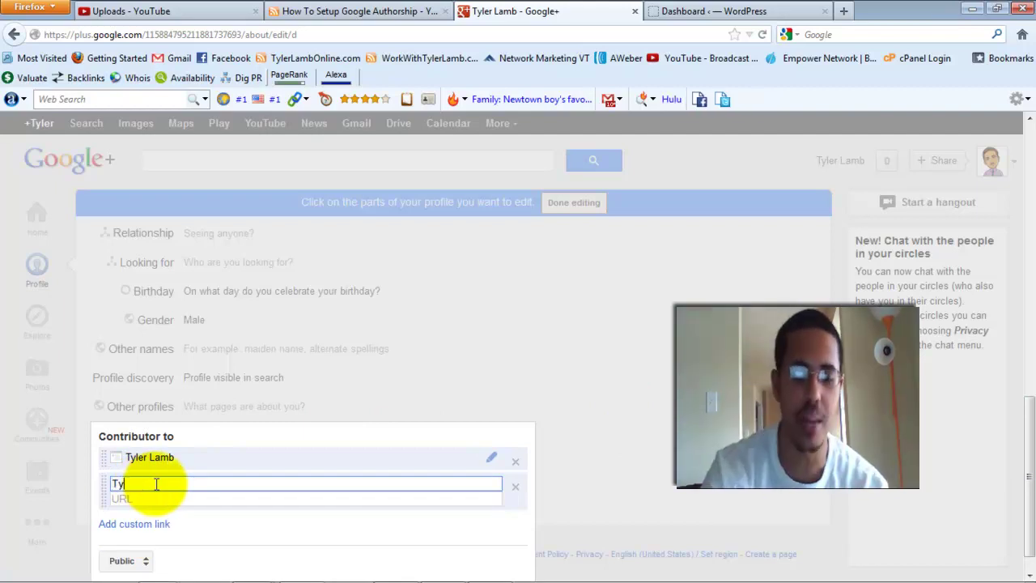
type("ler LAmb")
key("BackSpace")
key("BackSpace")
type("amb")
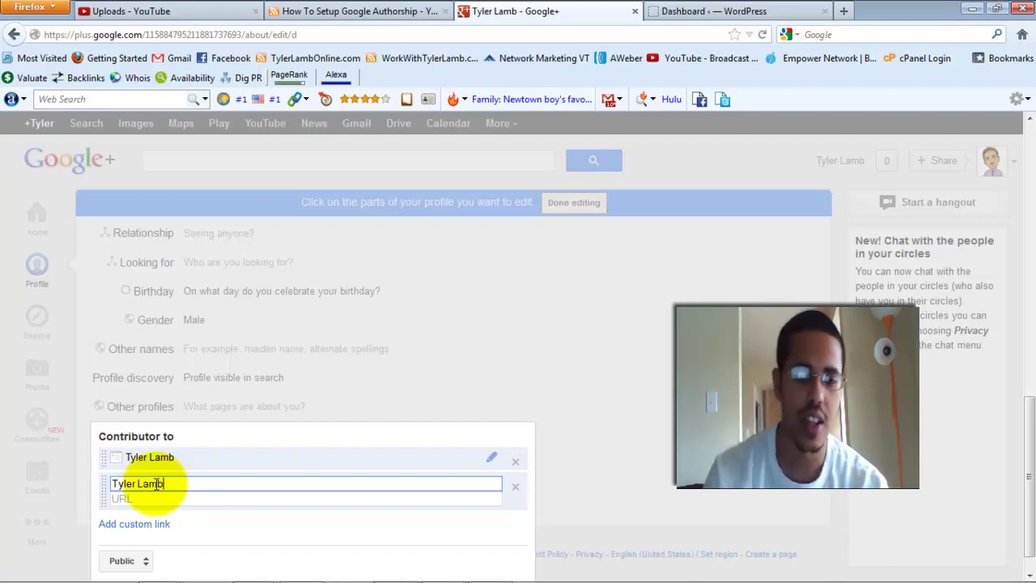
Step: Enter the blog's full http address as the custom link's URL and discard the contributor changes
left_click(148, 497)
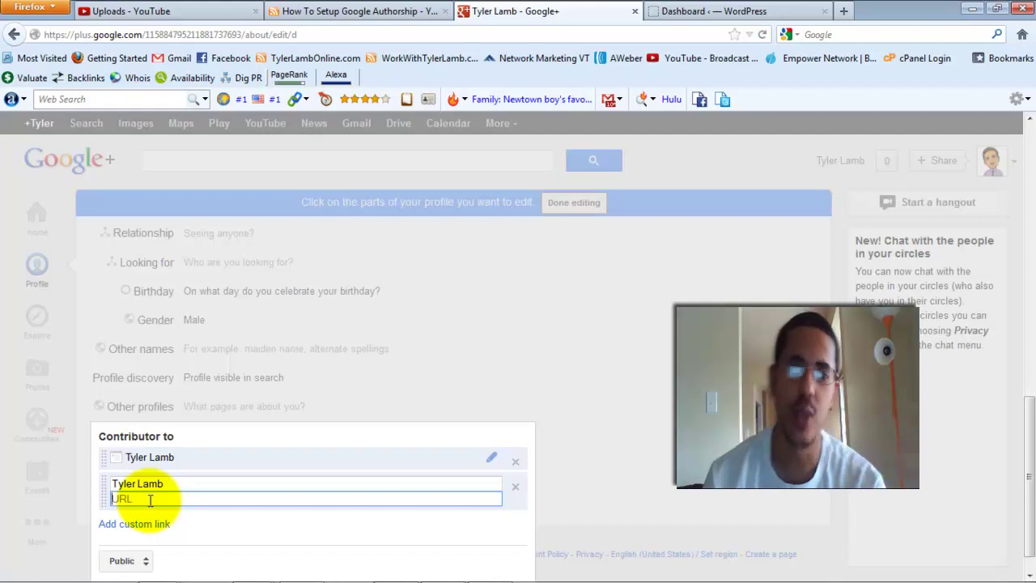
type("http")
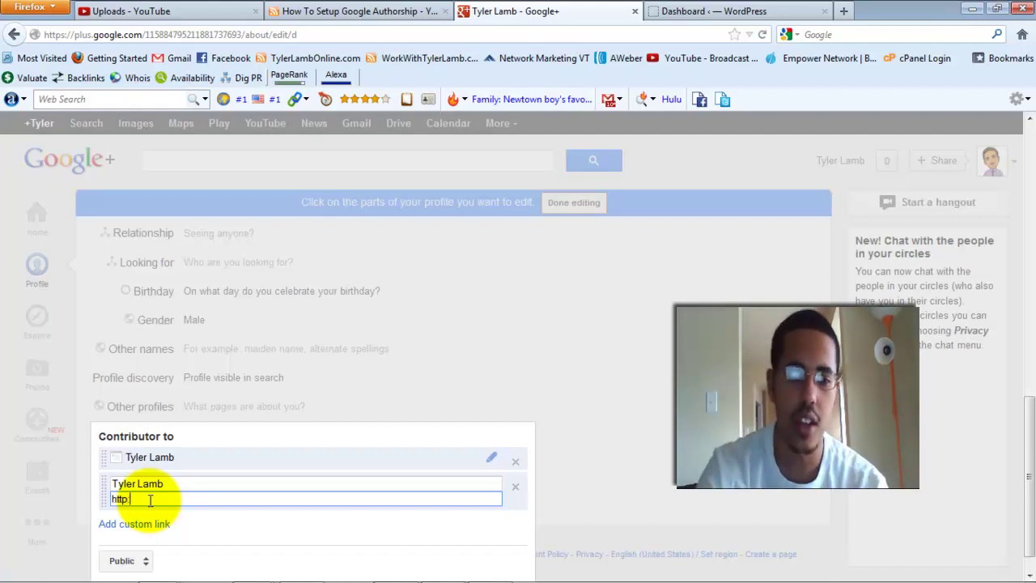
type("://workw")
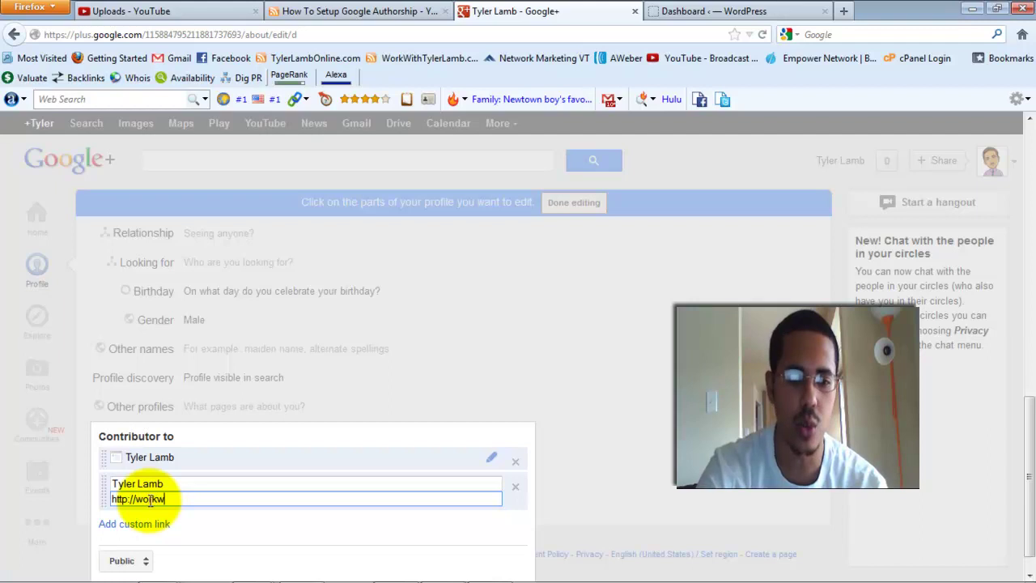
type("ithtylerla")
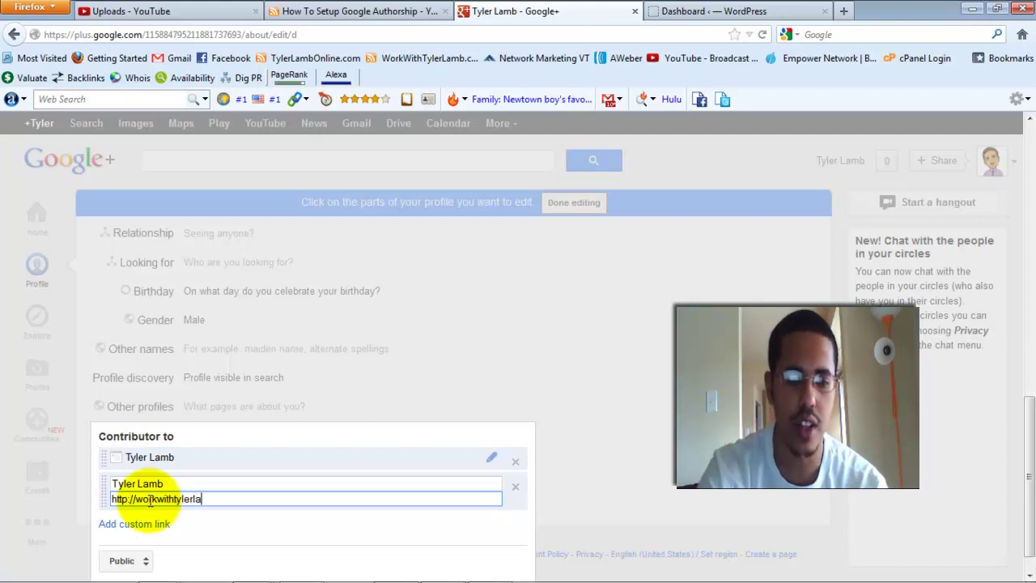
type("amb.com")
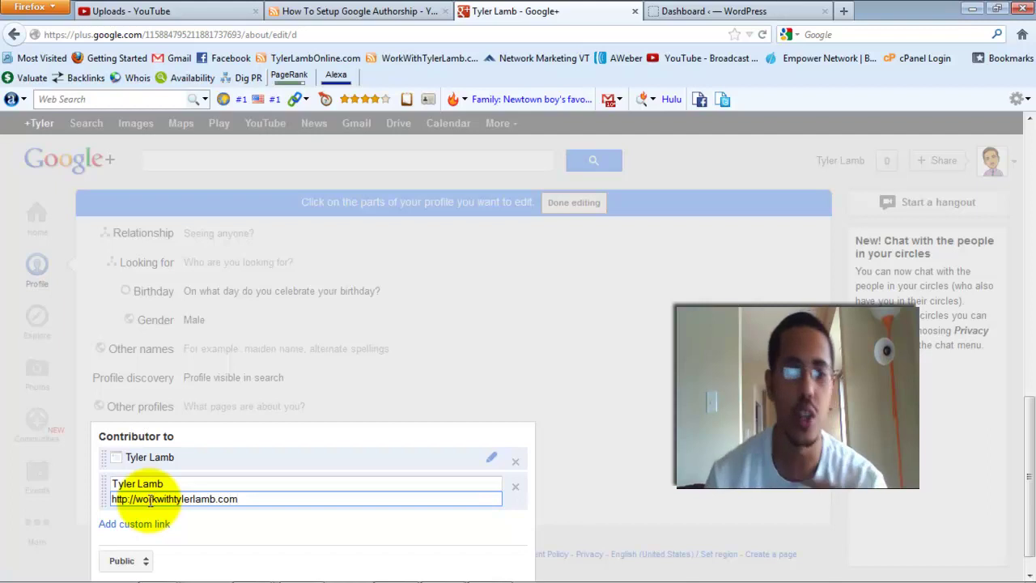
left_click_drag(1029, 451, 1031, 478)
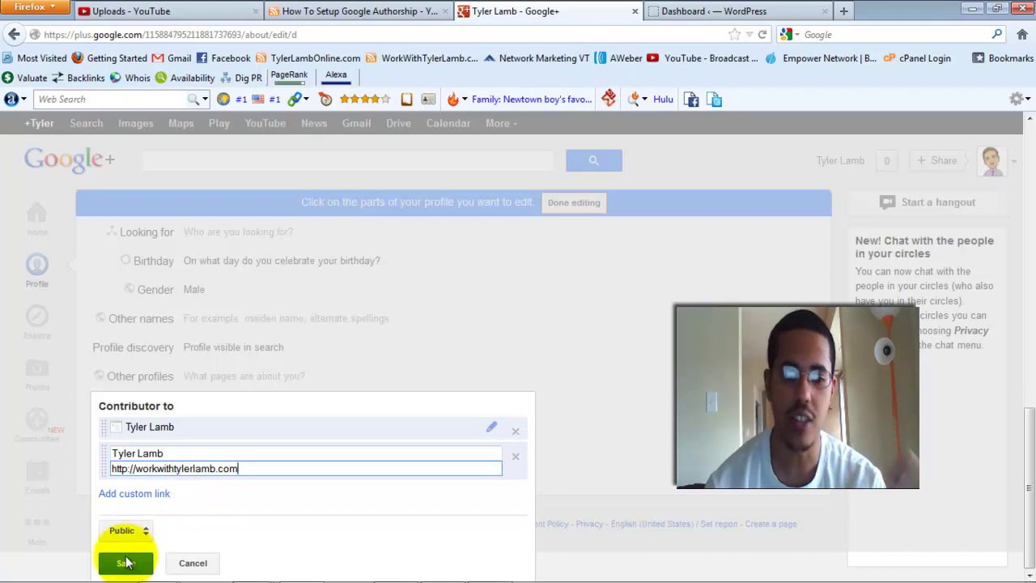
left_click(192, 563)
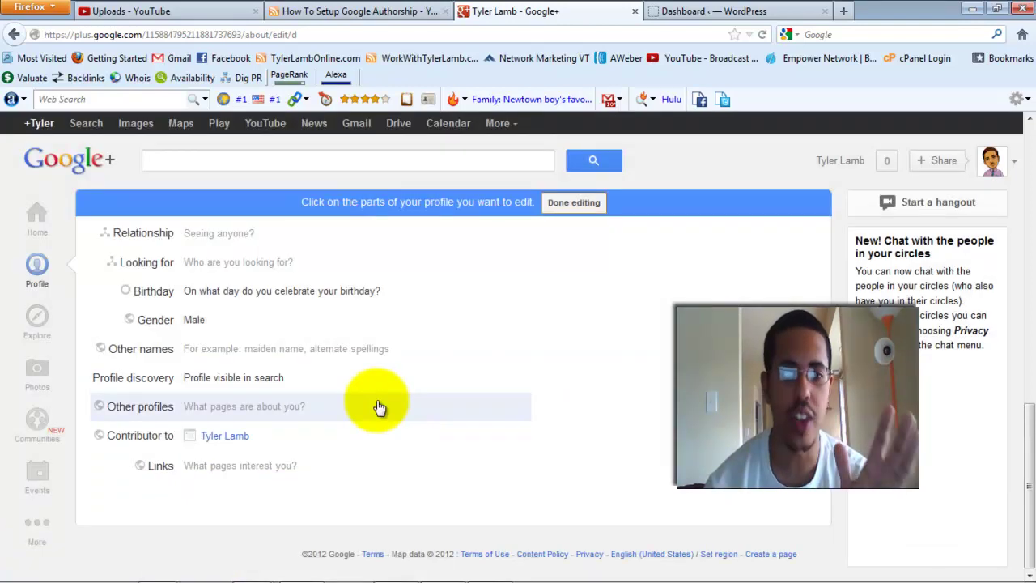
Step: Finish editing the profile and return through the home feed to the profile's posts page
left_click(583, 205)
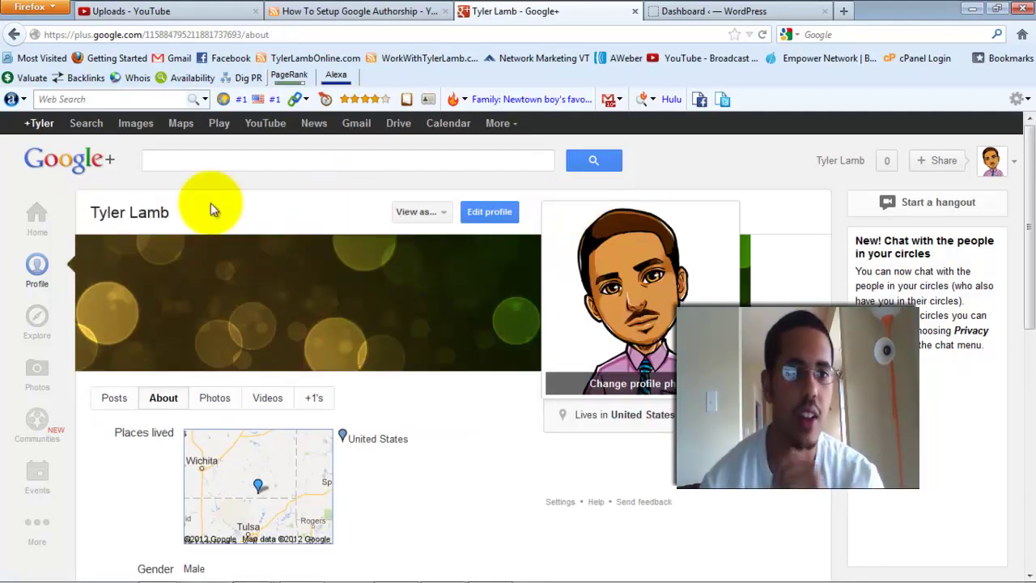
left_click(47, 225)
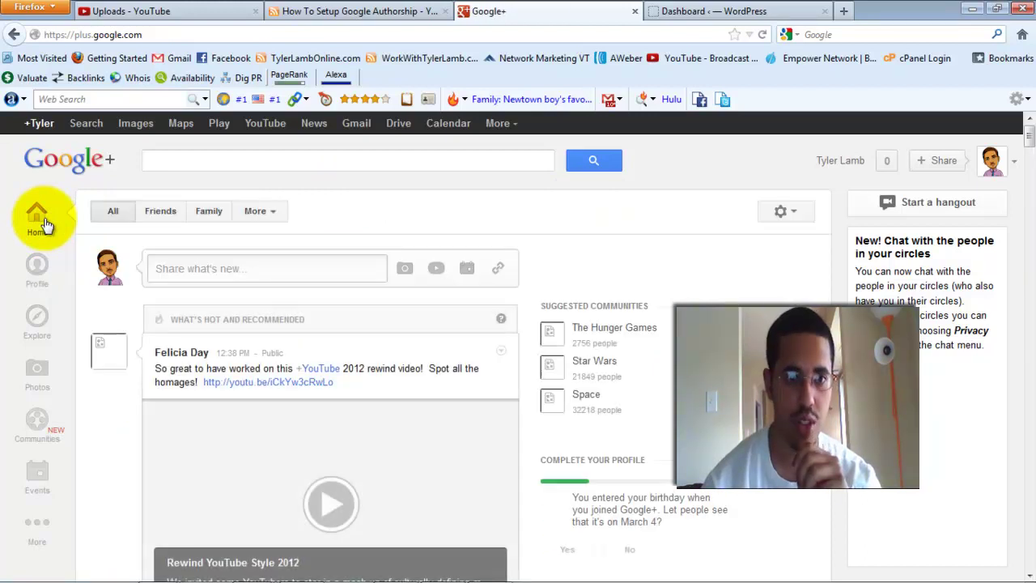
left_click(50, 269)
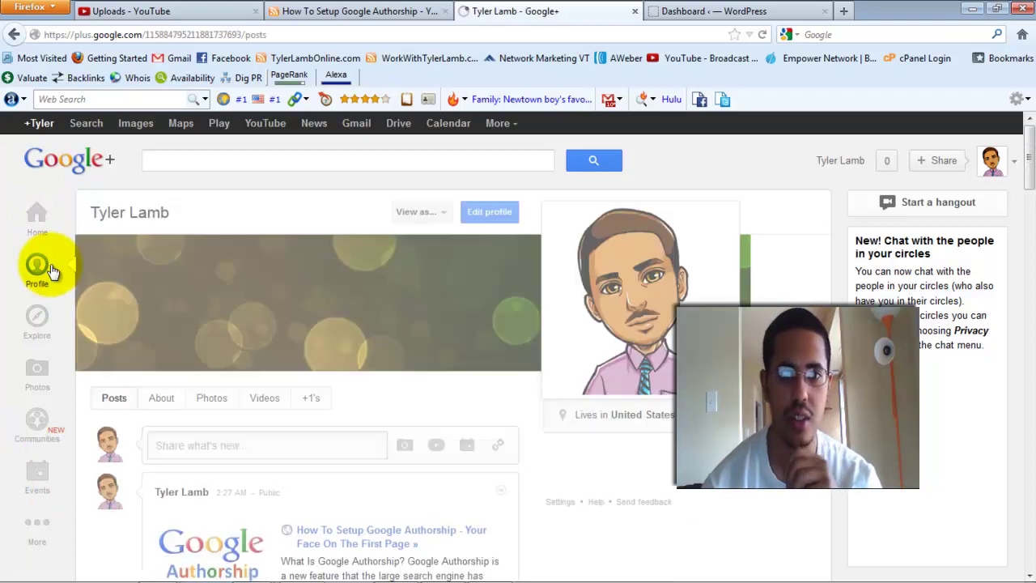
Step: Select the profile page's web address up to the slash before "posts"
left_click(244, 34)
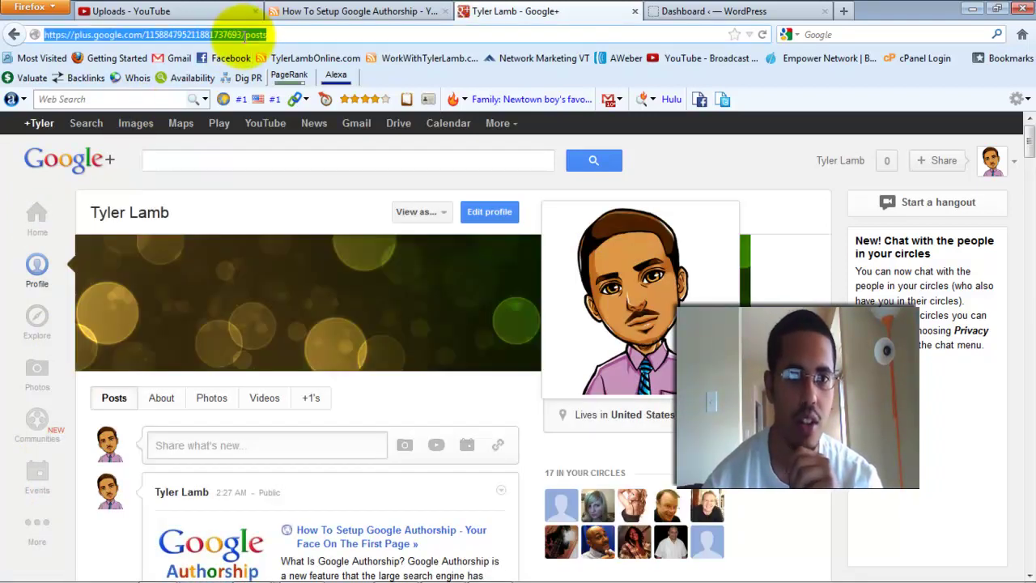
left_click(244, 34)
key("Return")
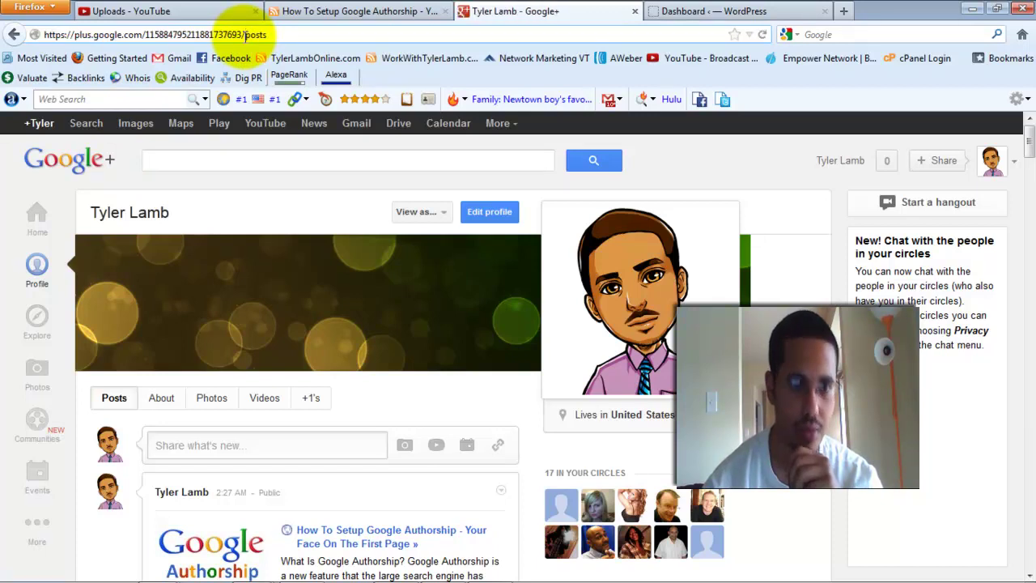
left_click_drag(245, 35, 18, 36)
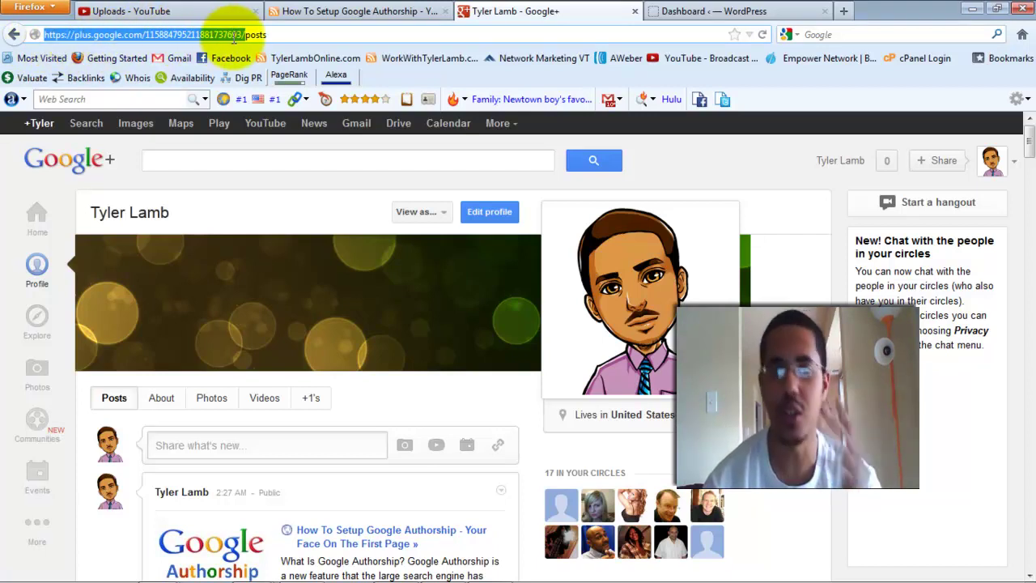
Step: Switch to the WordPress dashboard, open the Widgets page and expand the Sidebar_left area
left_click(663, 17)
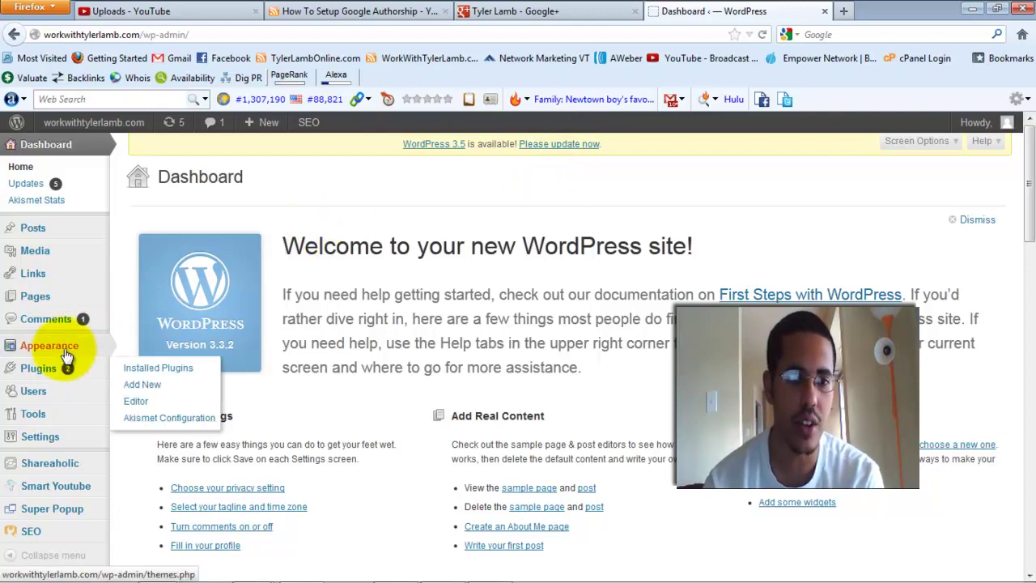
mouse_move(68, 355)
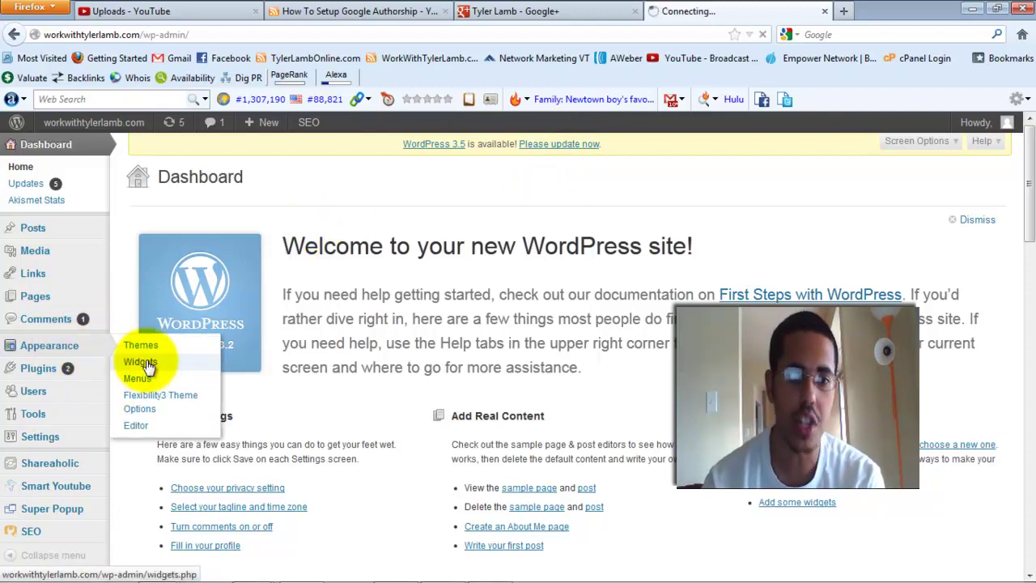
left_click(142, 362)
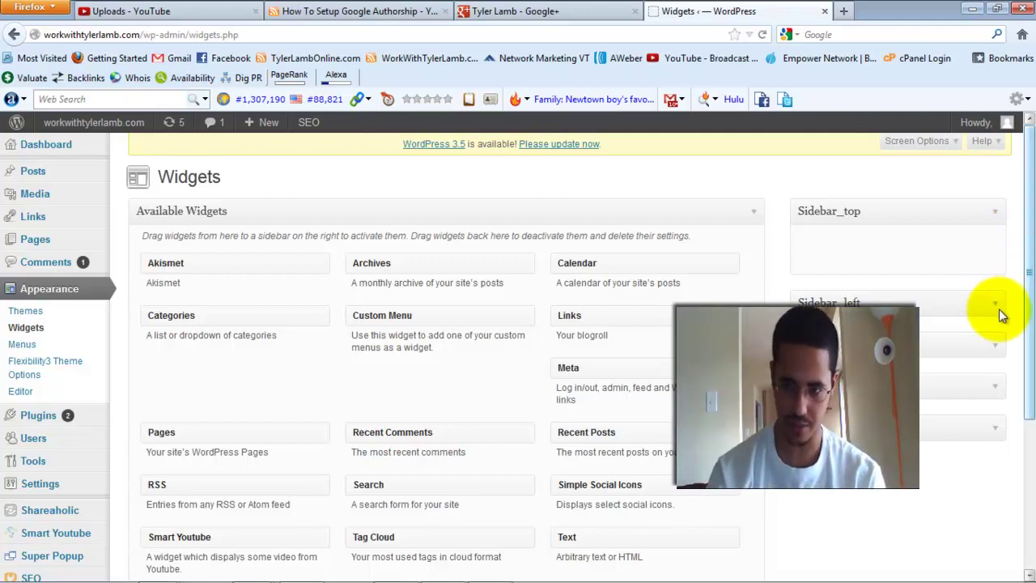
scroll(999, 309, "down", 1)
left_click(995, 271)
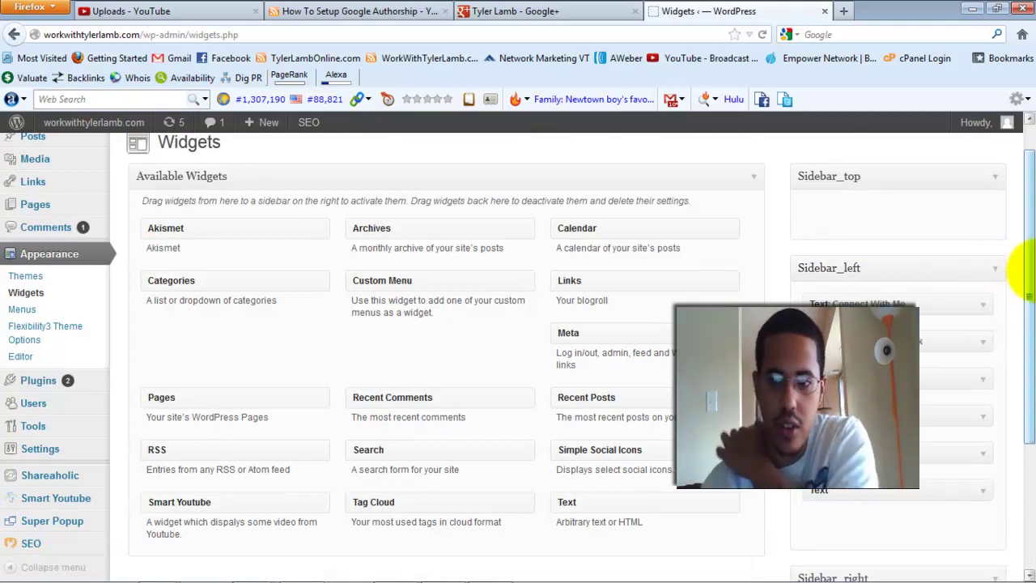
Step: Open the last Text widget in Sidebar_left for editing
left_click_drag(1032, 271, 1034, 287)
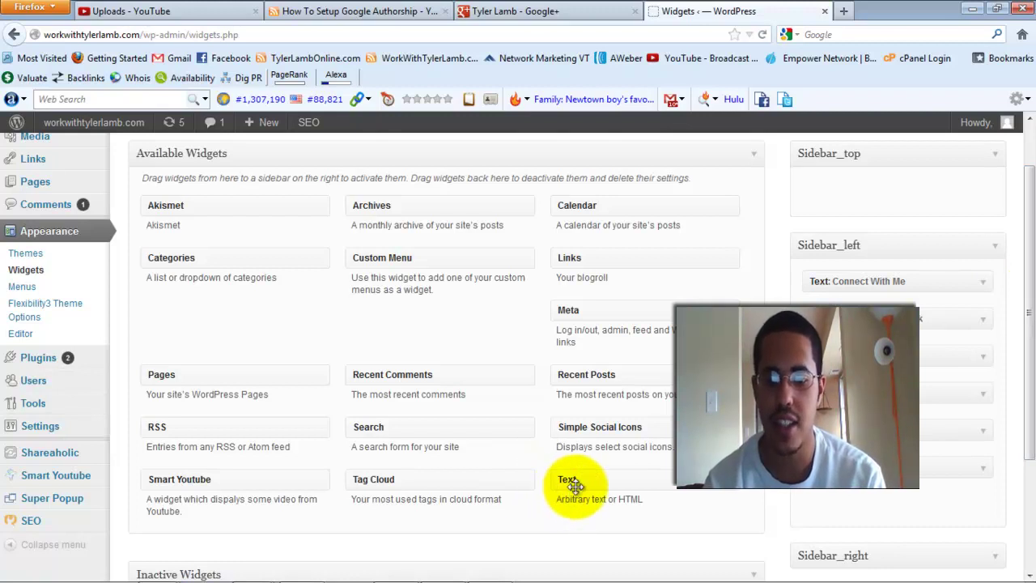
left_click_drag(583, 483, 797, 494)
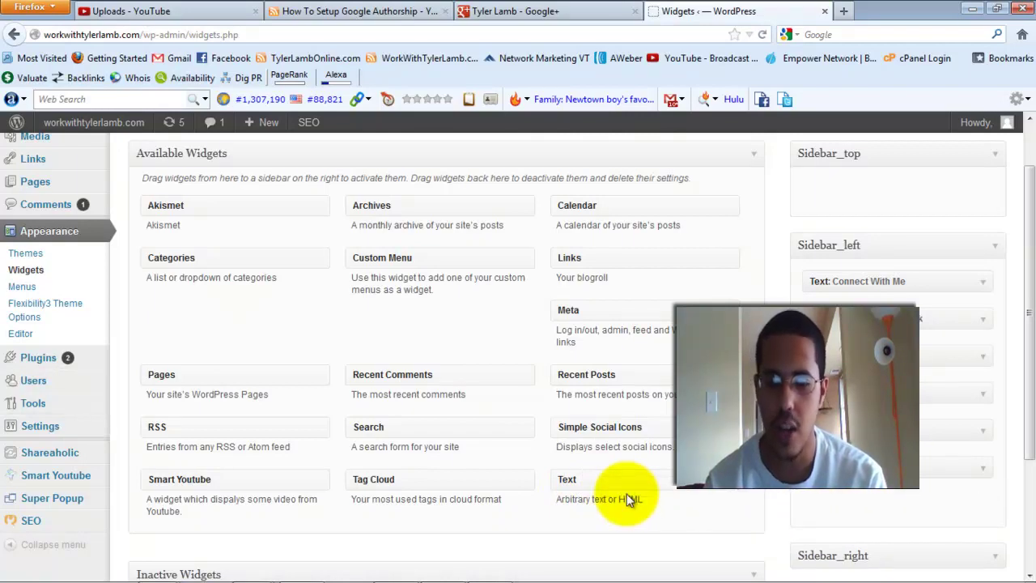
left_click(983, 473)
left_click_drag(1030, 324, 1021, 396)
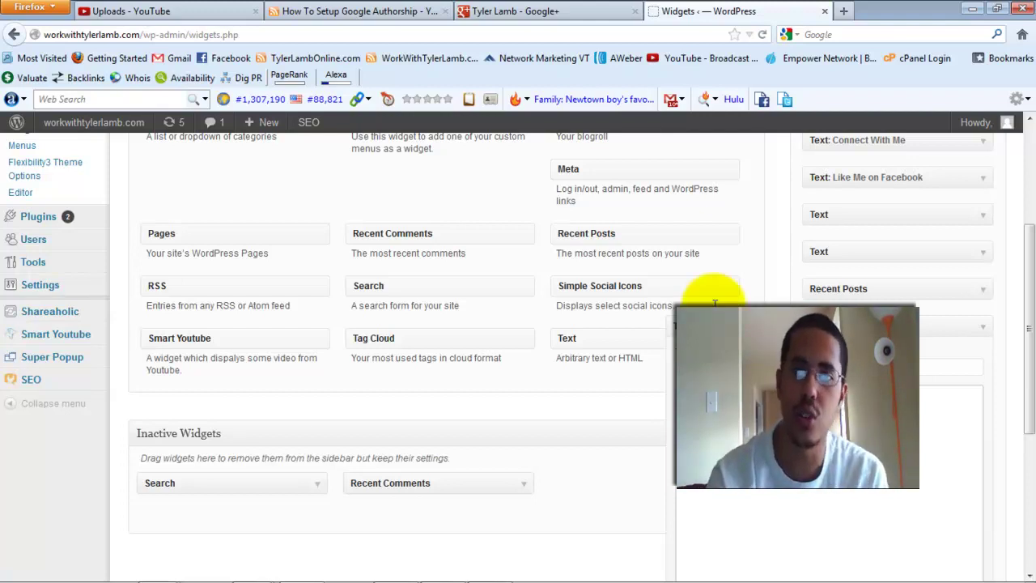
Step: Return to the Google+ profile, remove "posts" from the end of its web address and select the whole remaining address
left_click(526, 18)
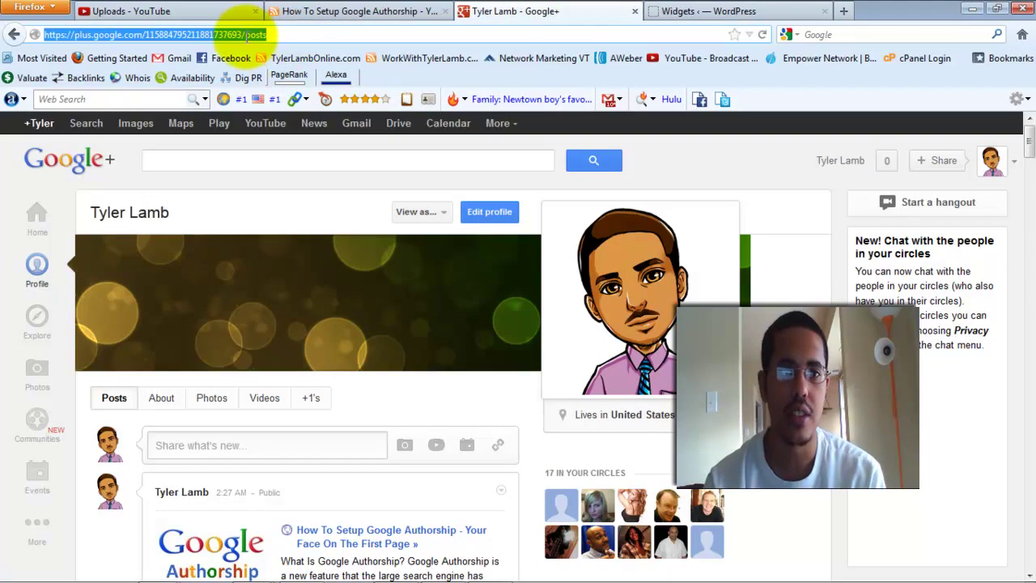
left_click(265, 34)
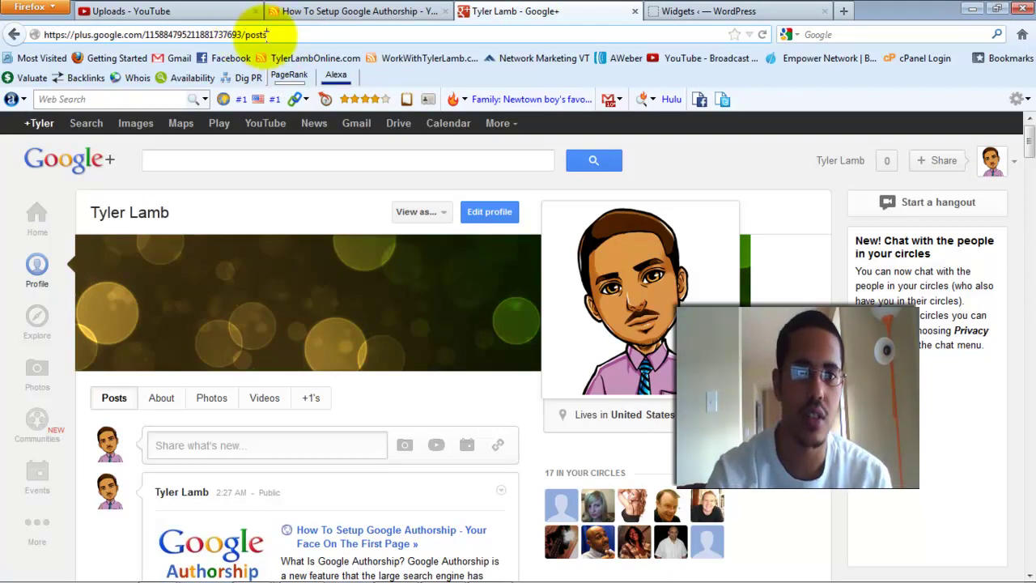
key("BackSpace")
key("BackSpace")
key("BackSpace")
key("BackSpace")
key("BackSpace")
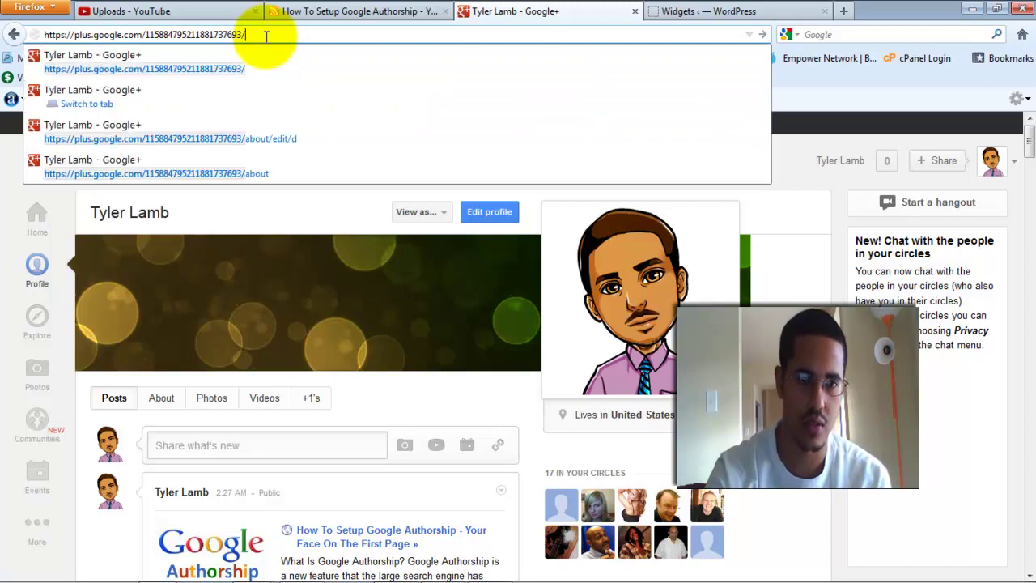
key("ctrl+a")
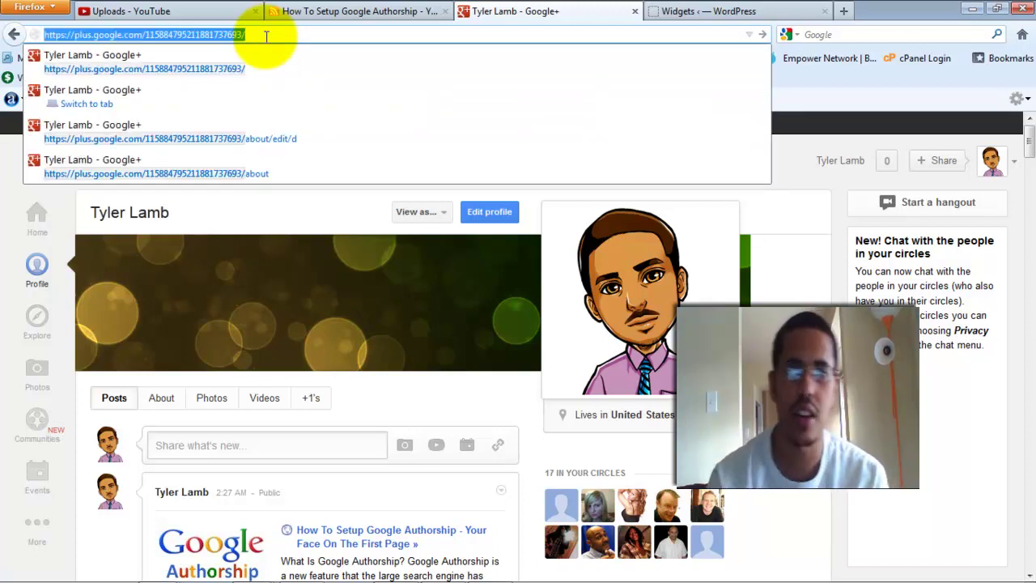
Step: Return to the WordPress Widgets page, visit the live blog and follow the author's Google+ link in its sidebar
left_click(780, 18)
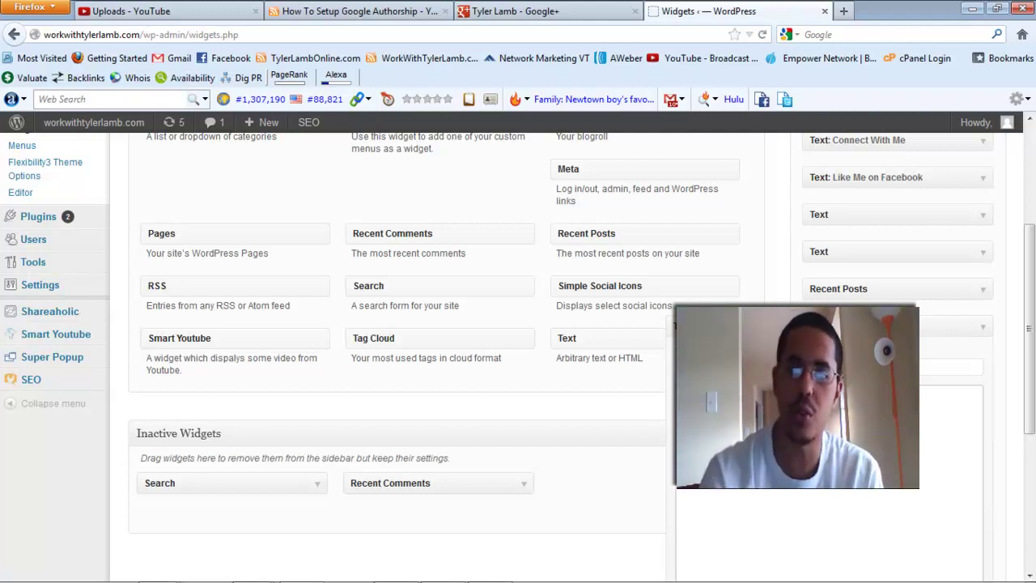
scroll(1017, 323, "down", 2)
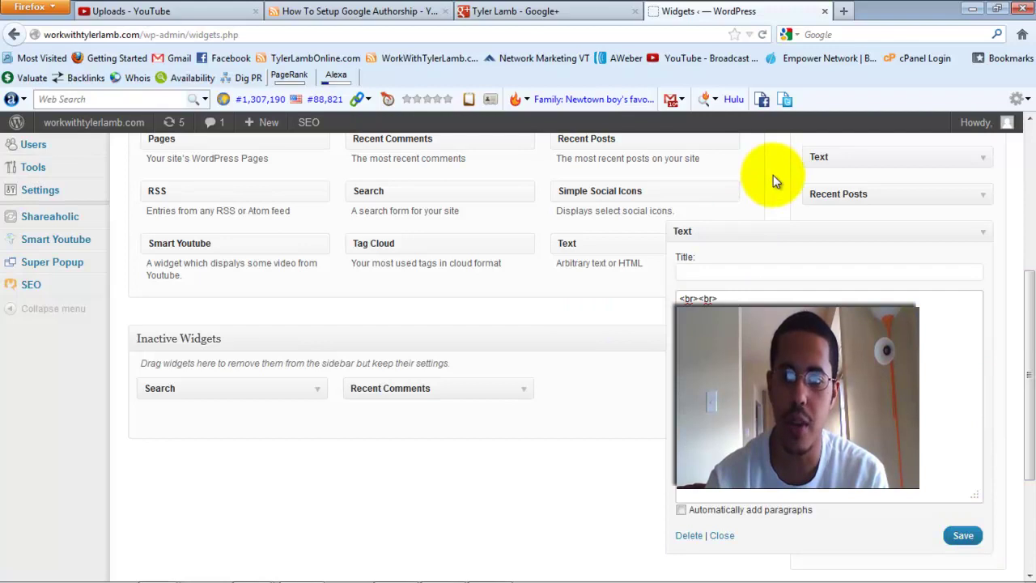
left_click(118, 122)
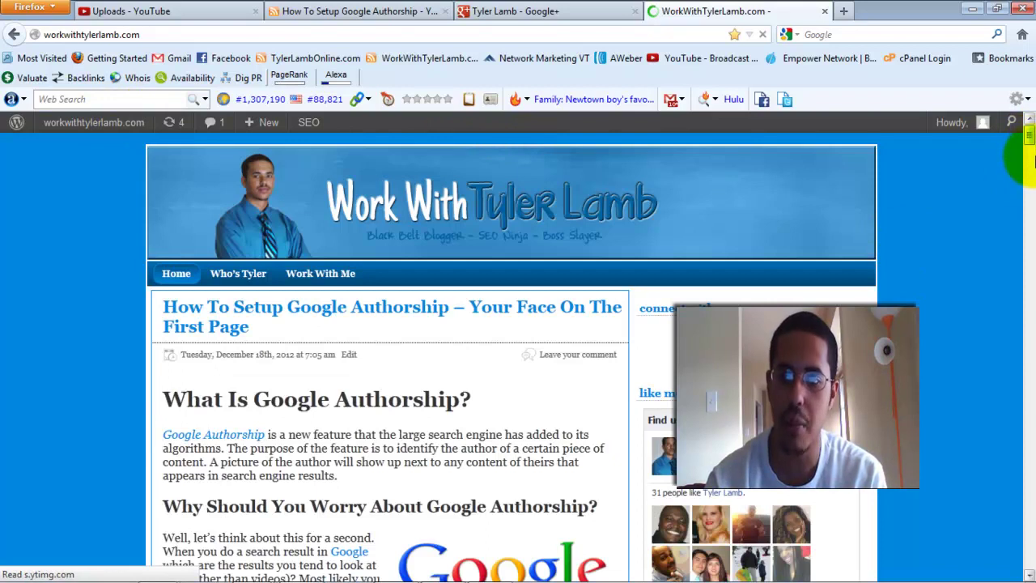
left_click(1032, 144)
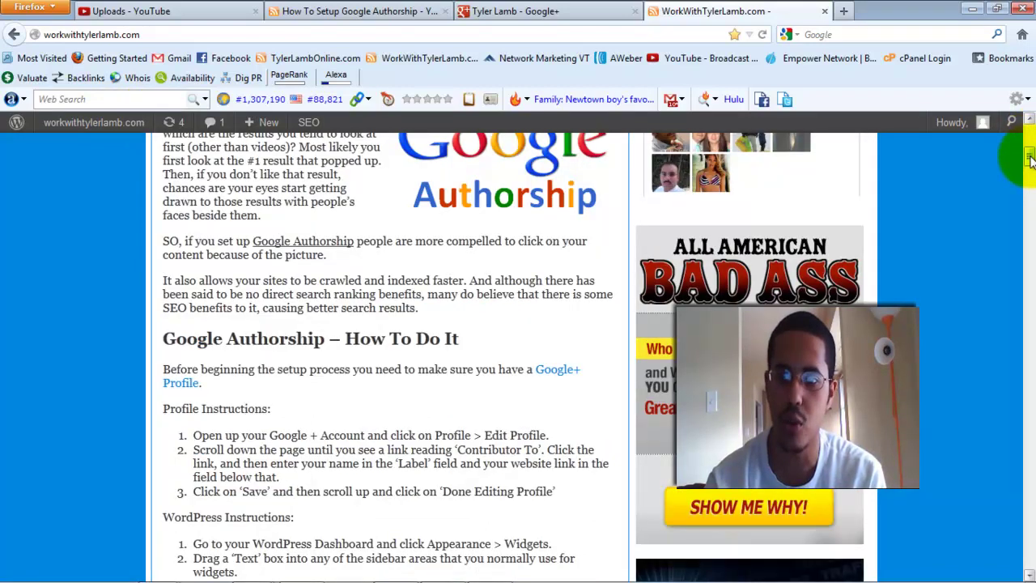
left_click(1031, 184)
scroll(1029, 184, "down", 5)
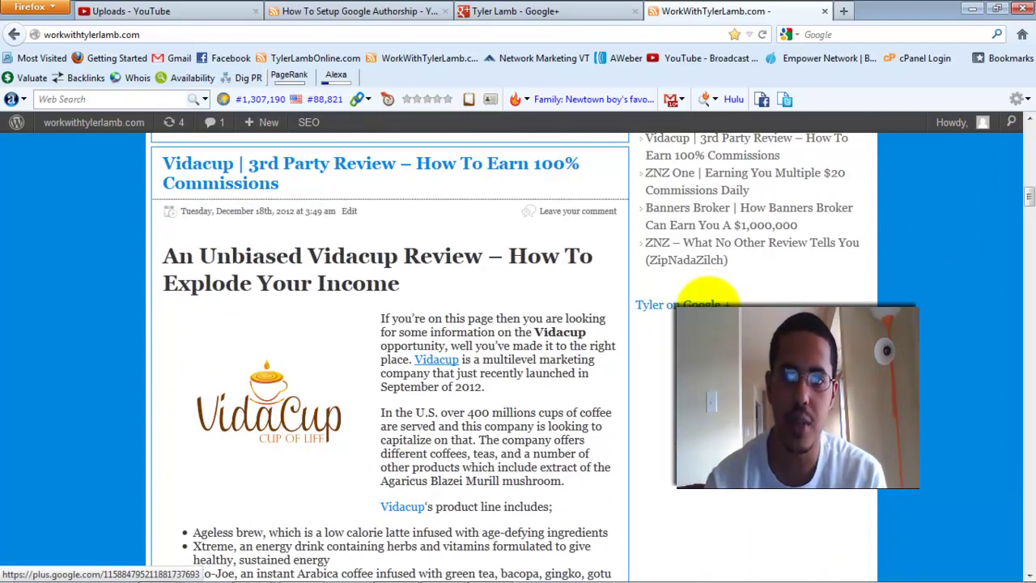
left_click(704, 301)
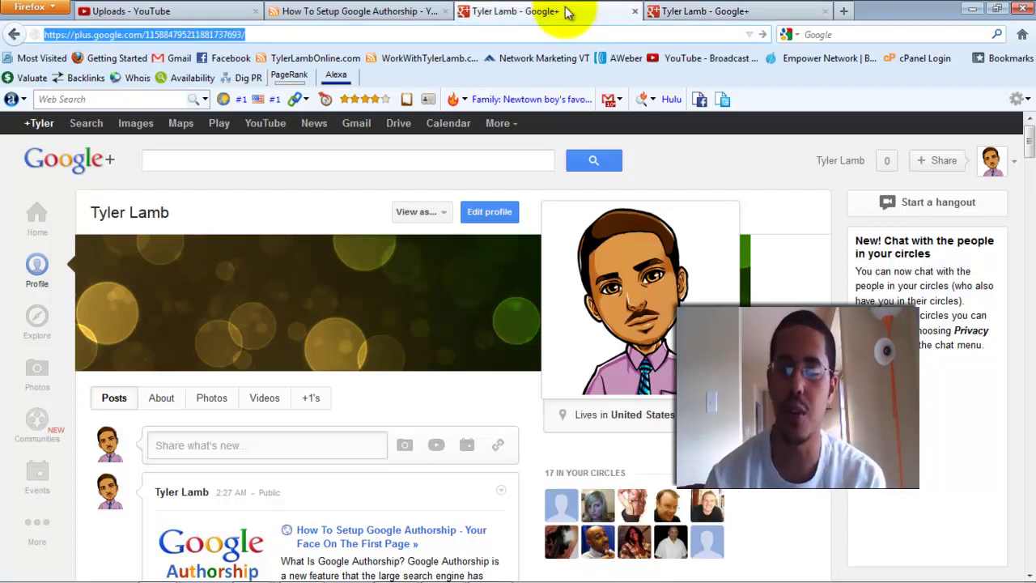
Step: Switch to the Google Authorship blog post and highlight the rel="author" link code under WordPress Instructions
left_click(344, 11)
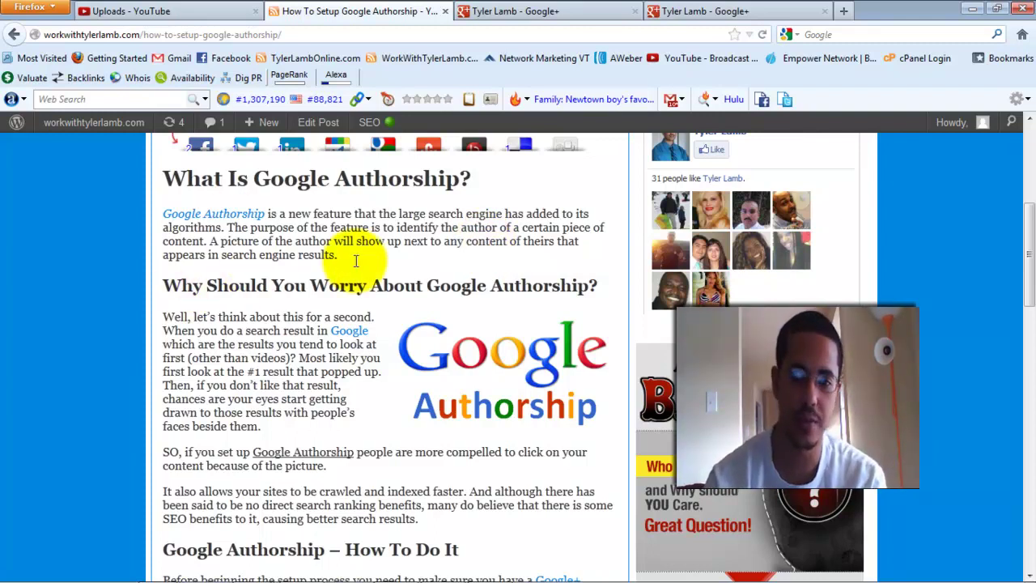
mouse_move(1027, 218)
left_mouse_down()
mouse_move(1026, 232)
mouse_move(1028, 216)
left_mouse_up()
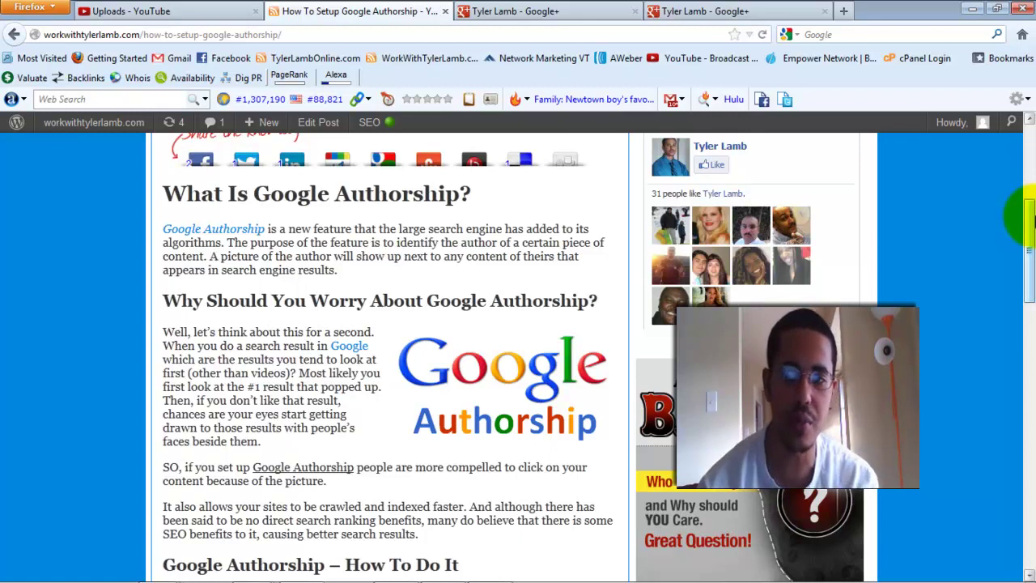
left_click_drag(1028, 219, 1028, 332)
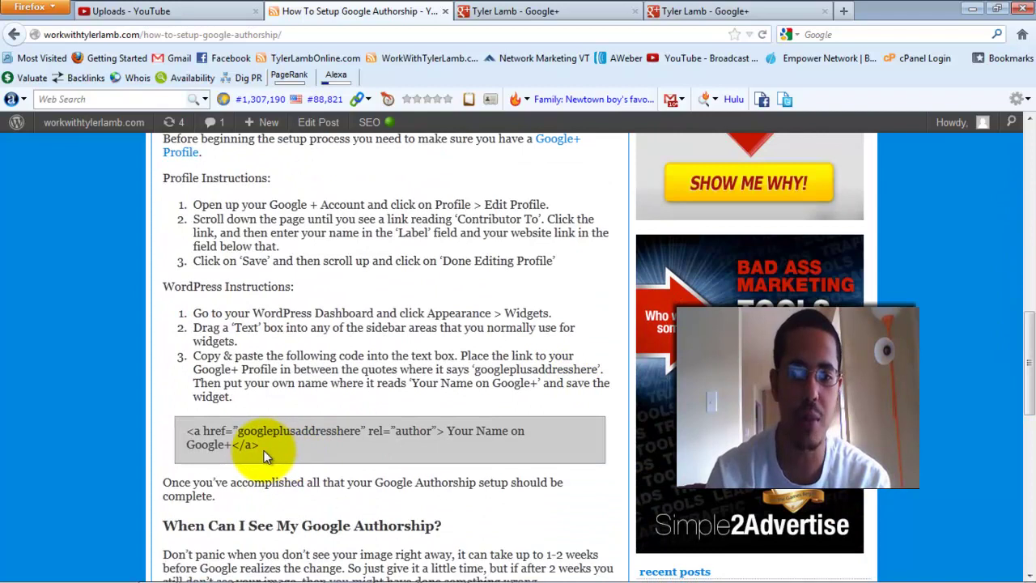
left_click_drag(259, 447, 188, 432)
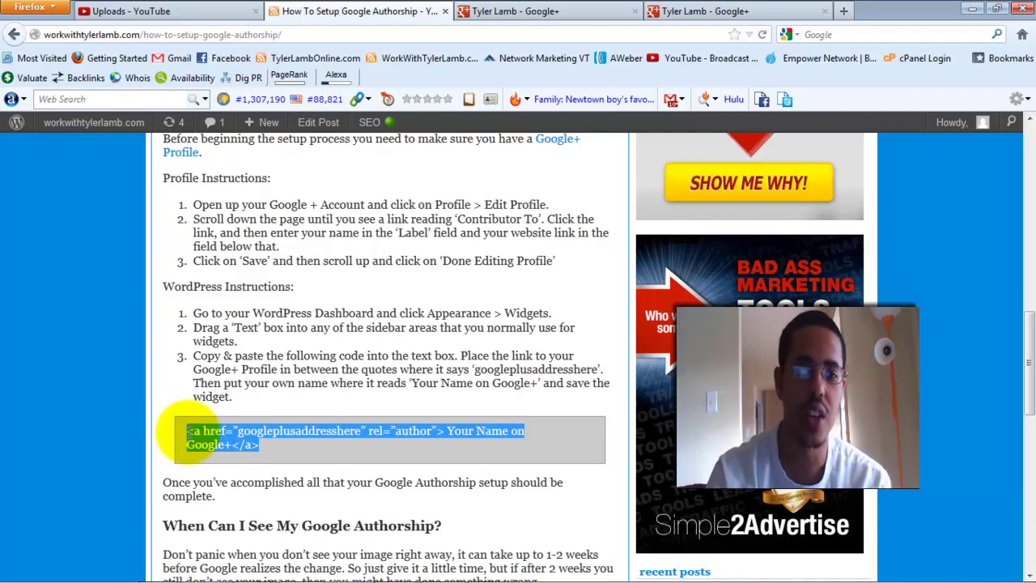
left_click(287, 431)
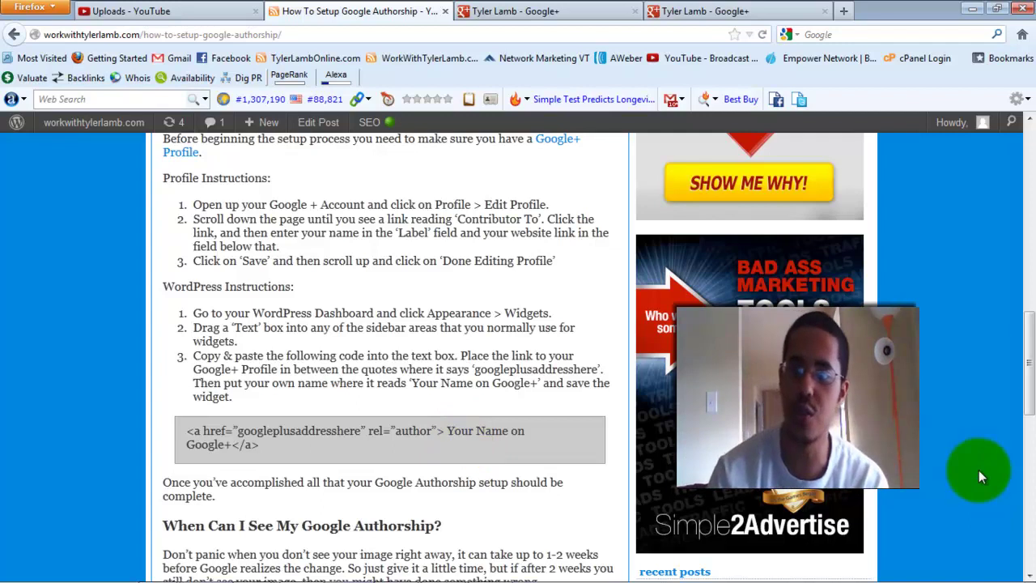
Step: Open the Rich Snippets Tool linked in the post's "When Can I See My Google Authorship?" section
left_click_drag(1026, 348, 1030, 392)
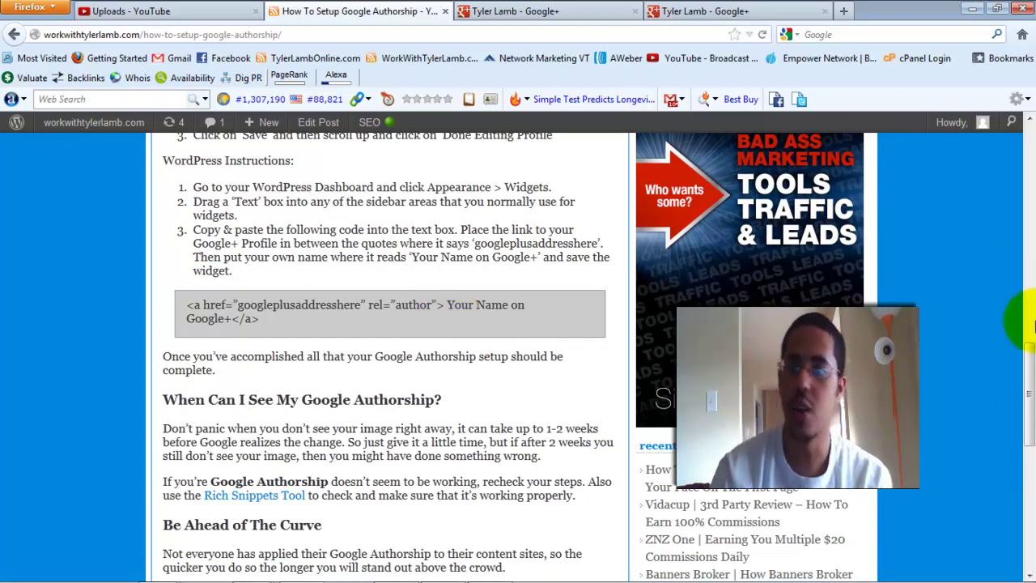
left_click_drag(1028, 409, 1029, 429)
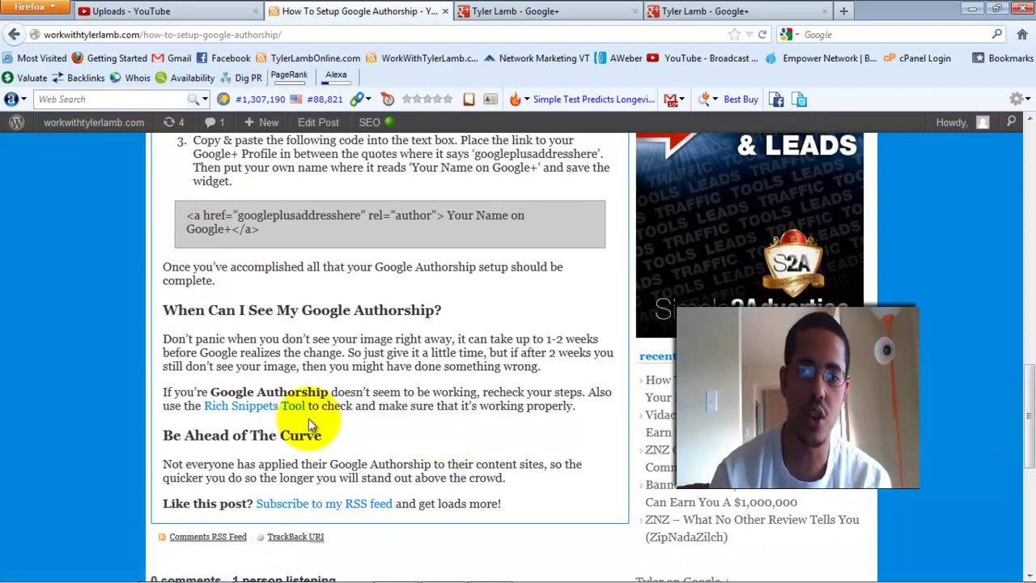
left_click(278, 409)
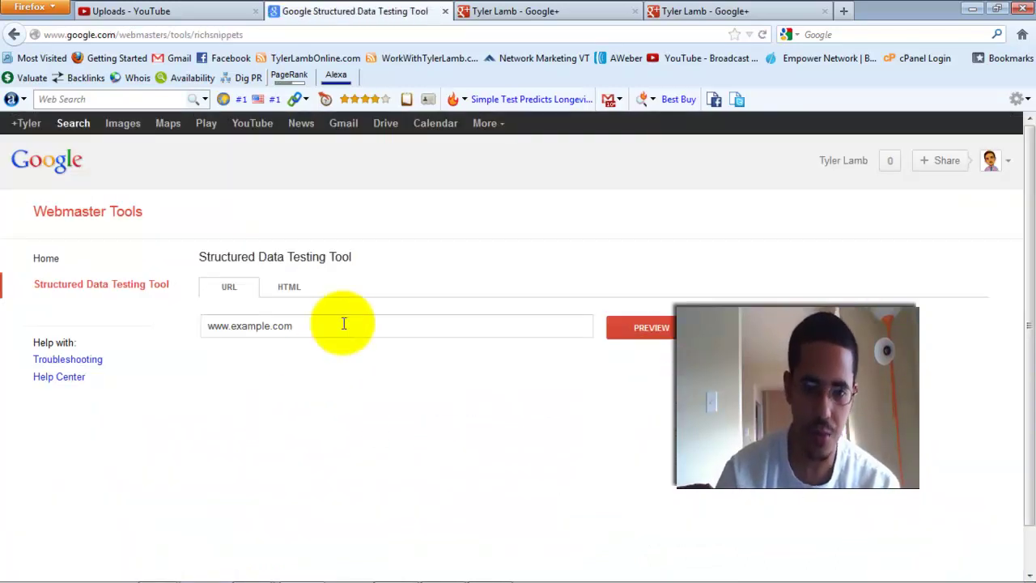
Step: Enter the blog's home page address in the Structured Data Testing Tool, preview it and review the author results
left_click(328, 331)
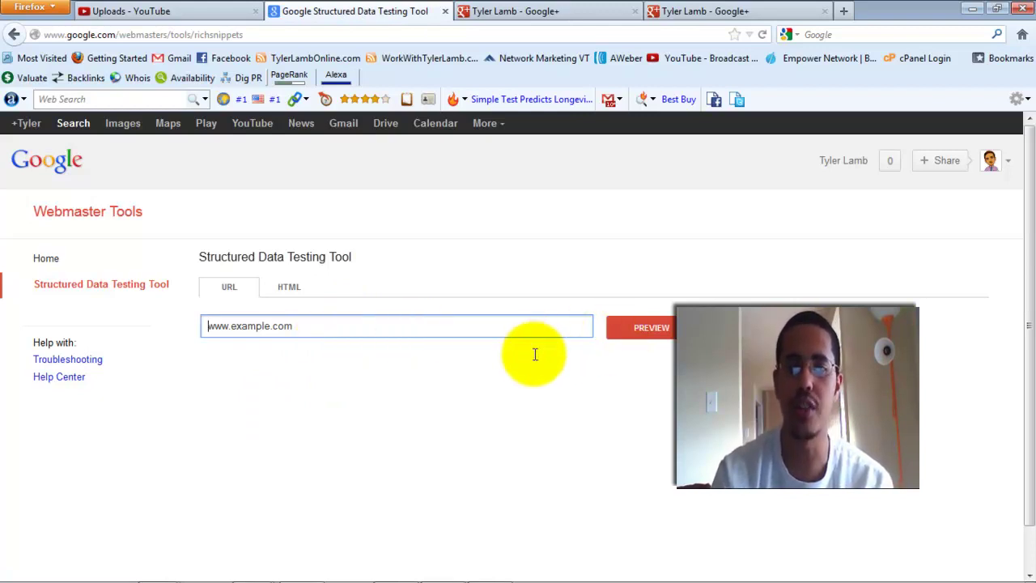
left_click(523, 325)
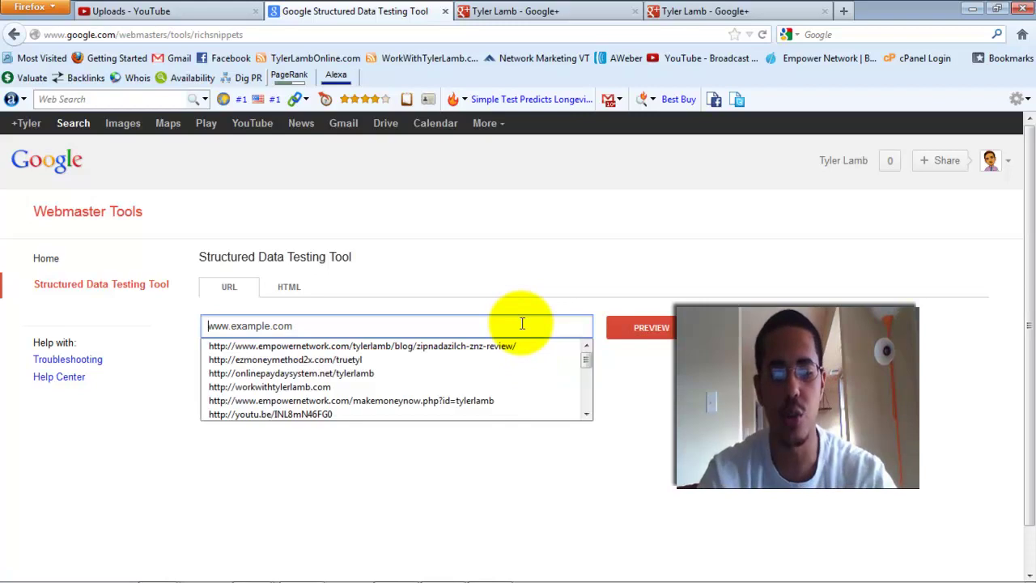
type("http")
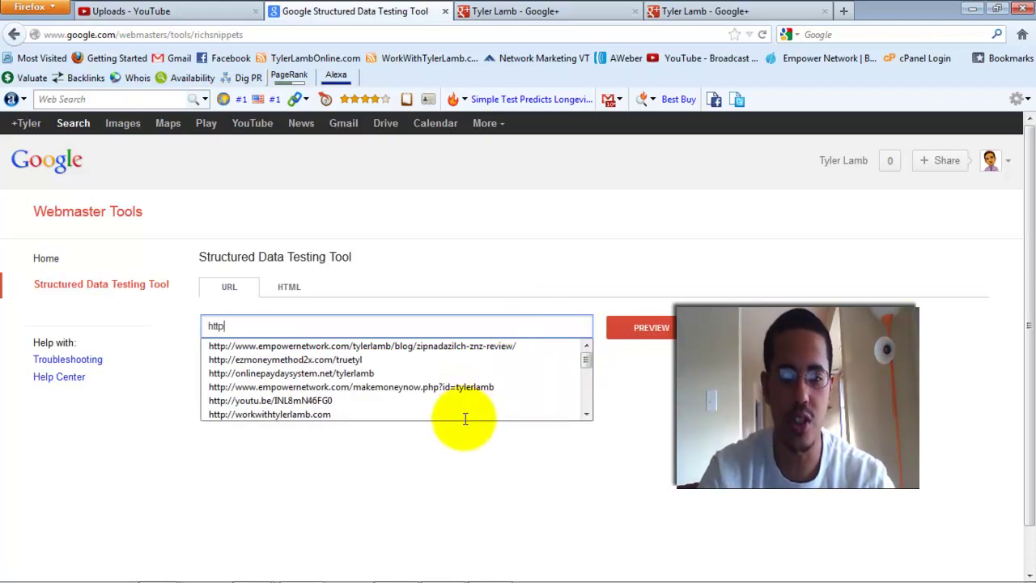
left_click(317, 414)
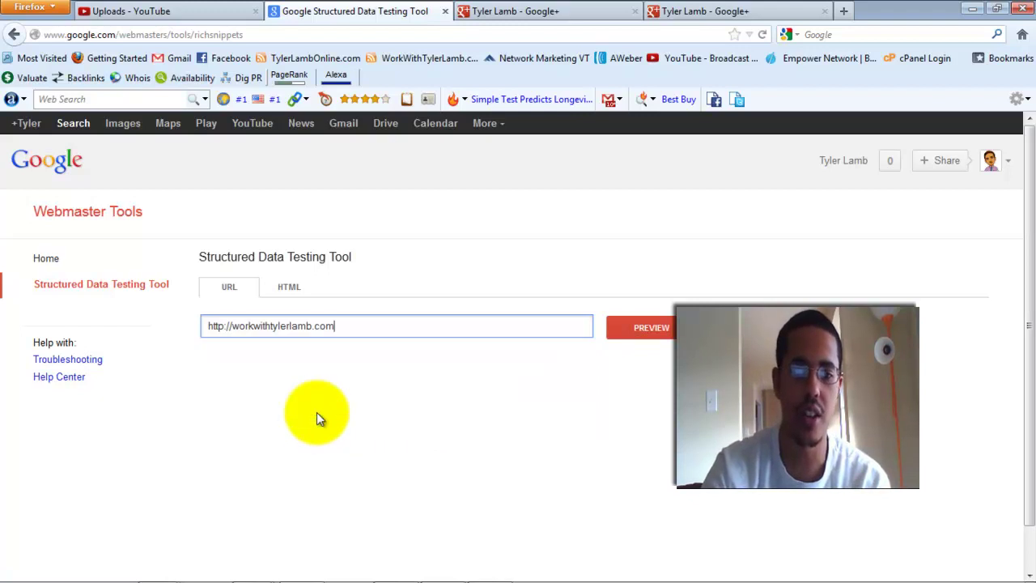
left_click(642, 333)
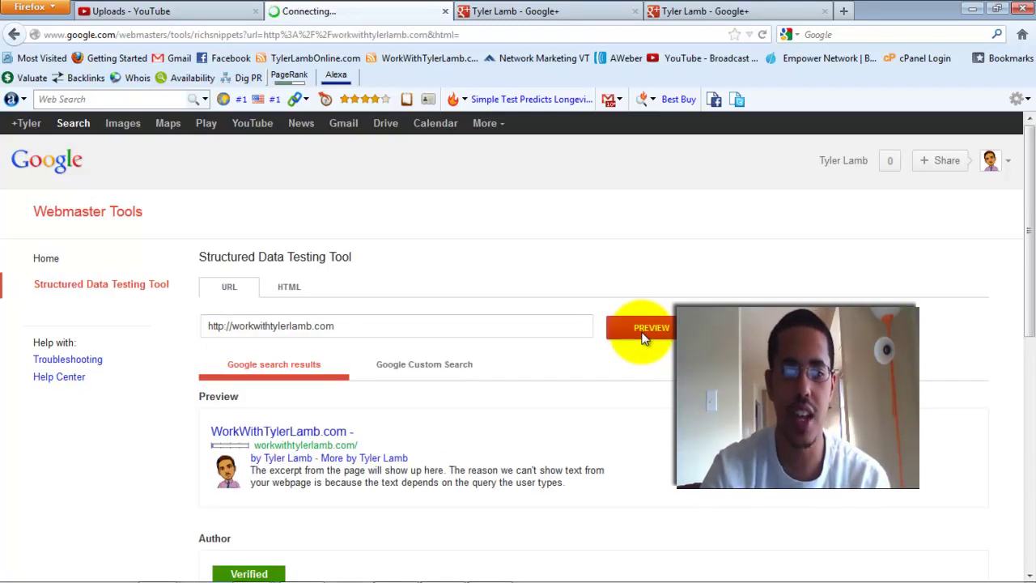
scroll(1021, 307, "down", 2)
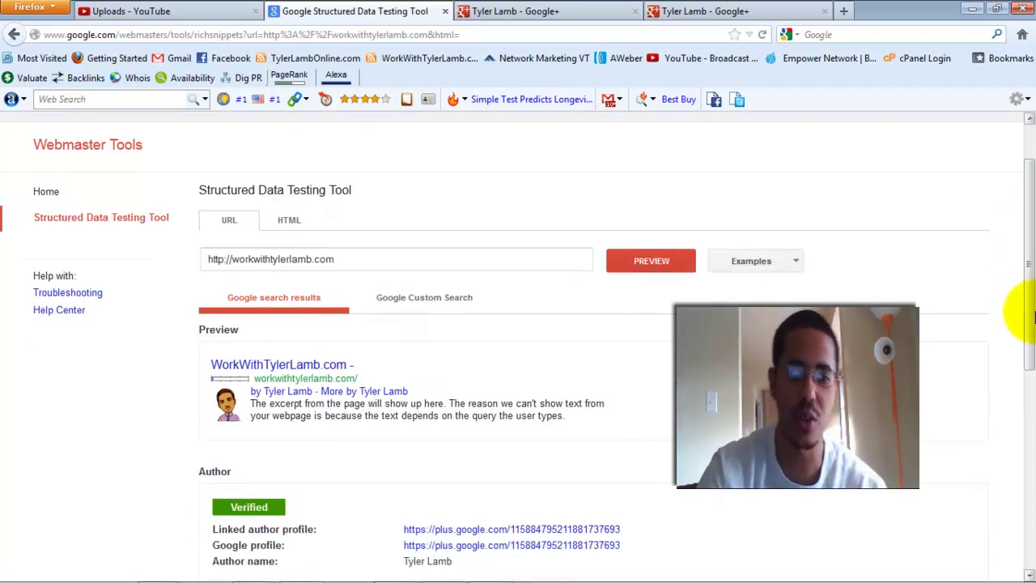